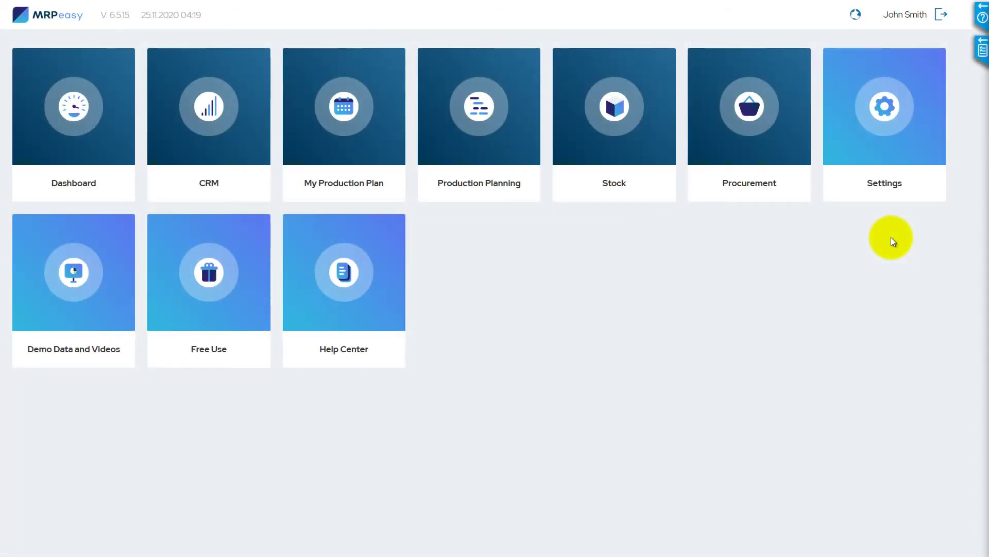
Step: Open MRPeasy's Settings to show the System settings page
click(886, 192)
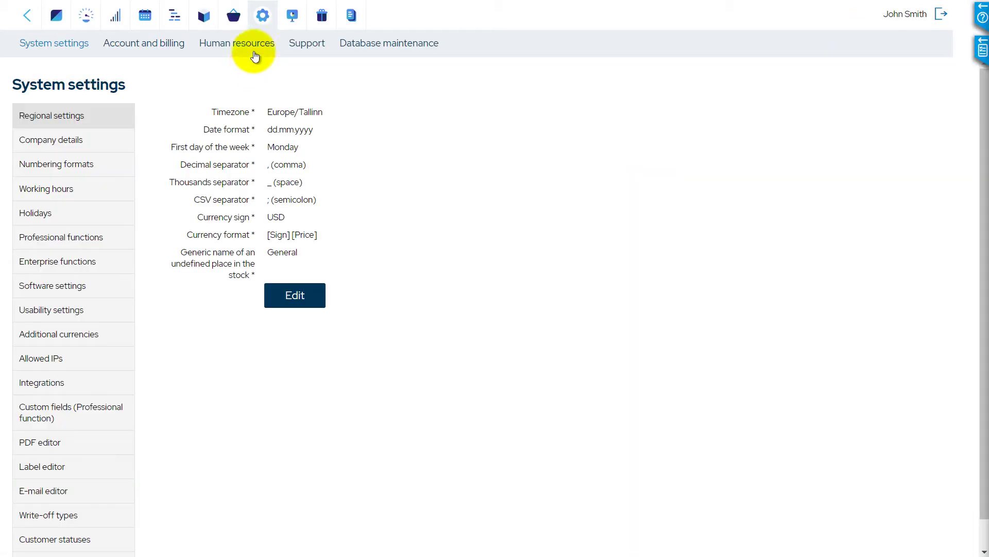
Step: Go to Human resources > Users and open the fourth user's record for editing
click(255, 45)
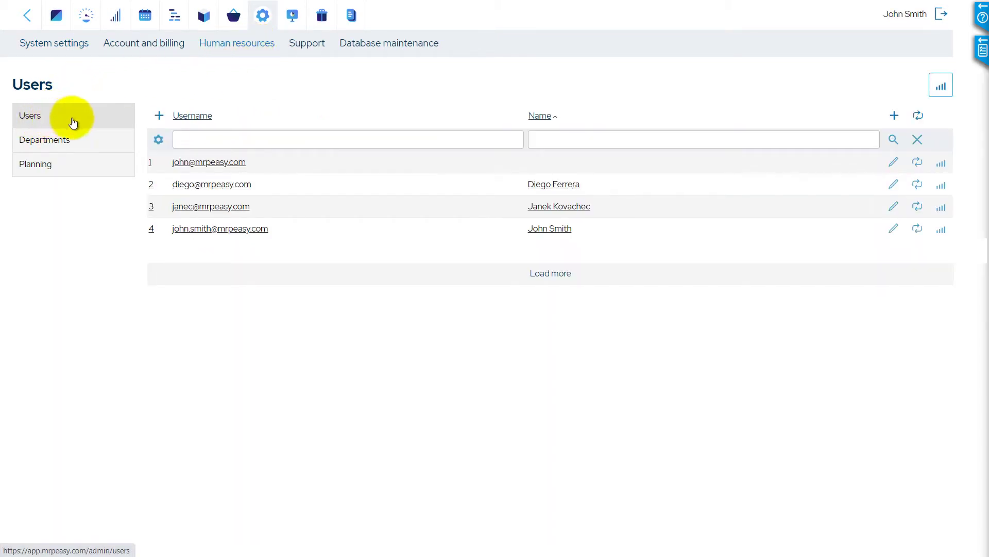
click(203, 229)
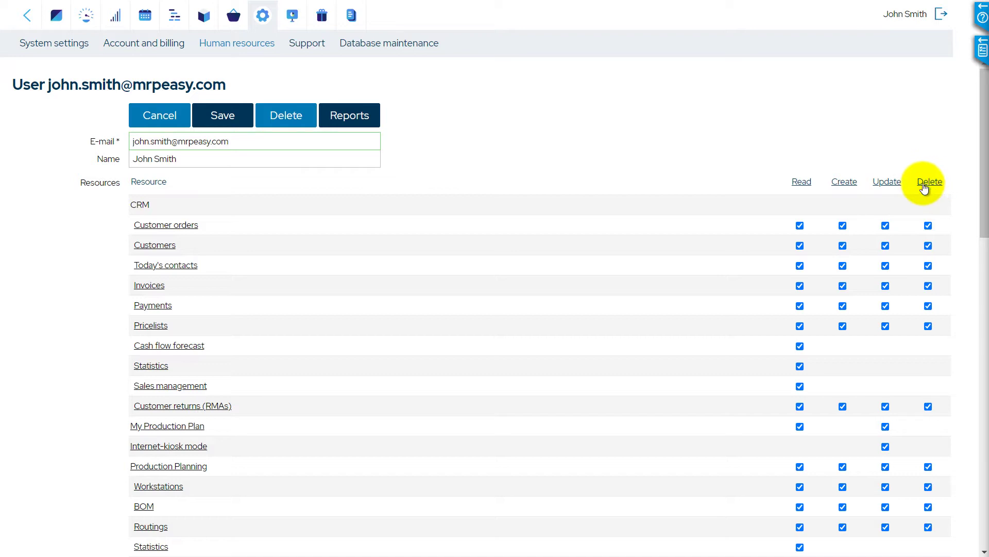
Step: Enable Lock handler for the user, set the hourly wage to 20, and save
click(170, 207)
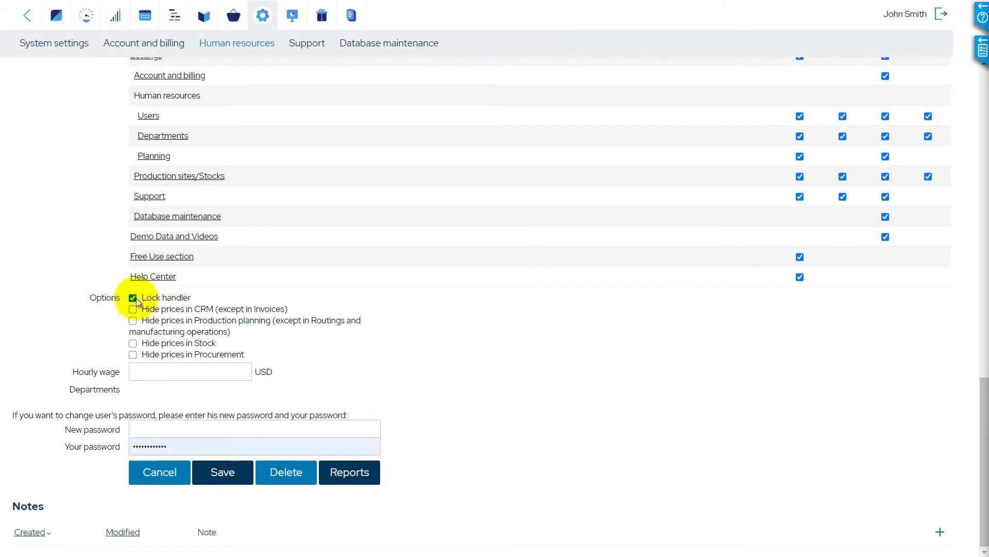
click(134, 300)
click(133, 298)
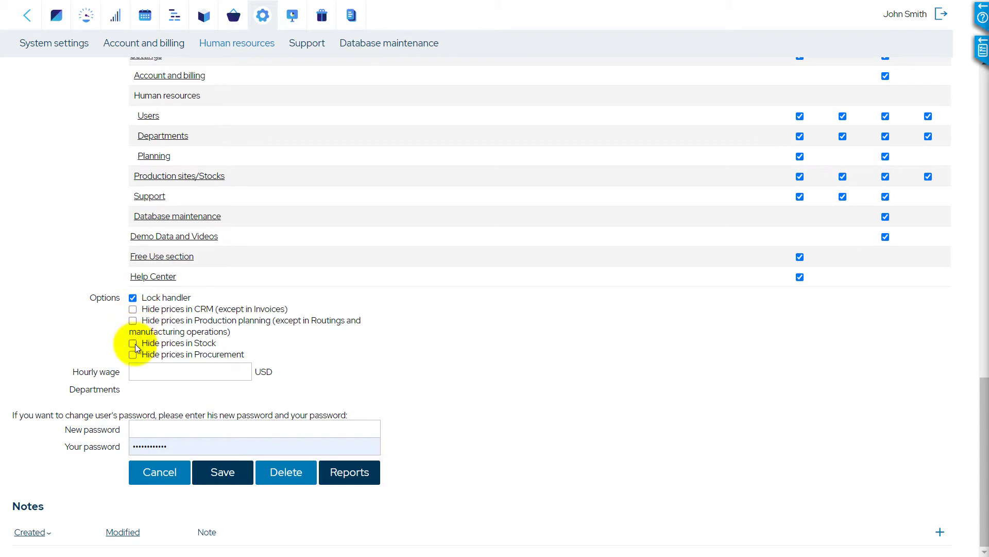
click(135, 371)
text(20)
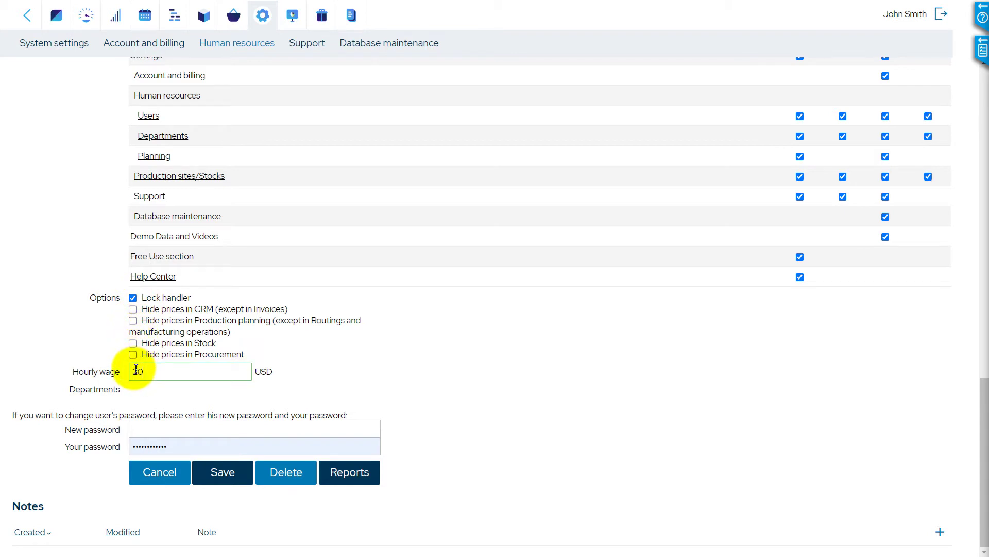
key(Return)
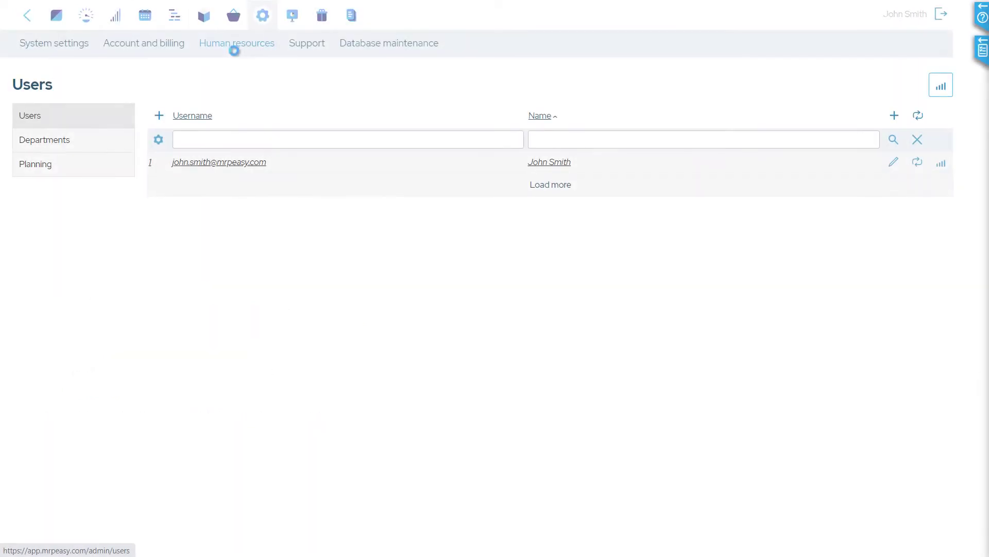
Step: Buy 1 additional user and proceed to checkout on the US$ 58.80 proforma invoice
click(159, 116)
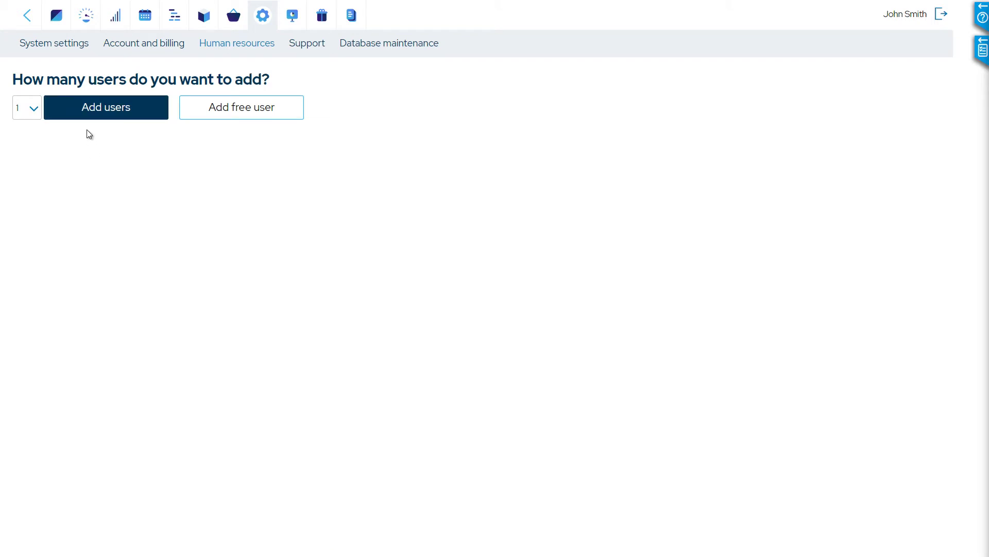
click(86, 107)
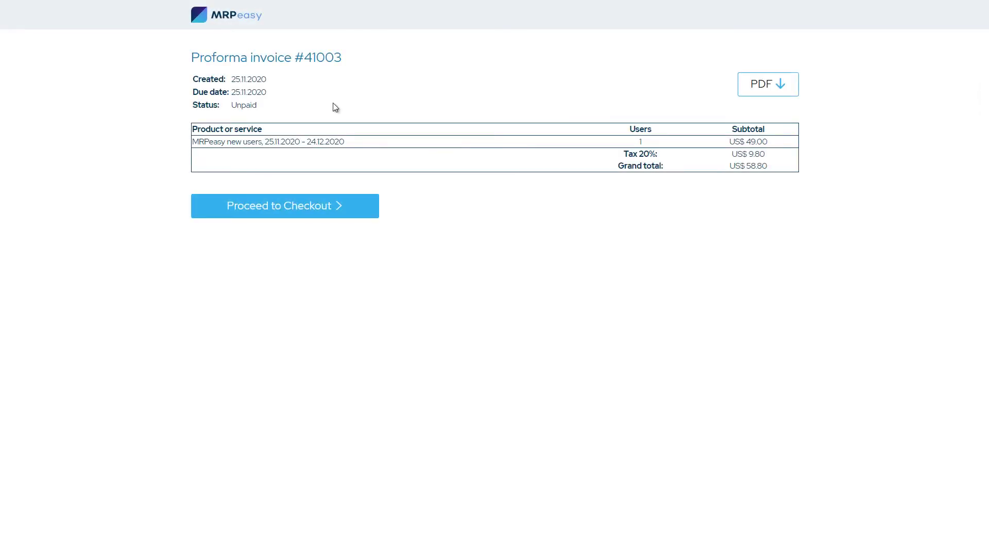
click(306, 214)
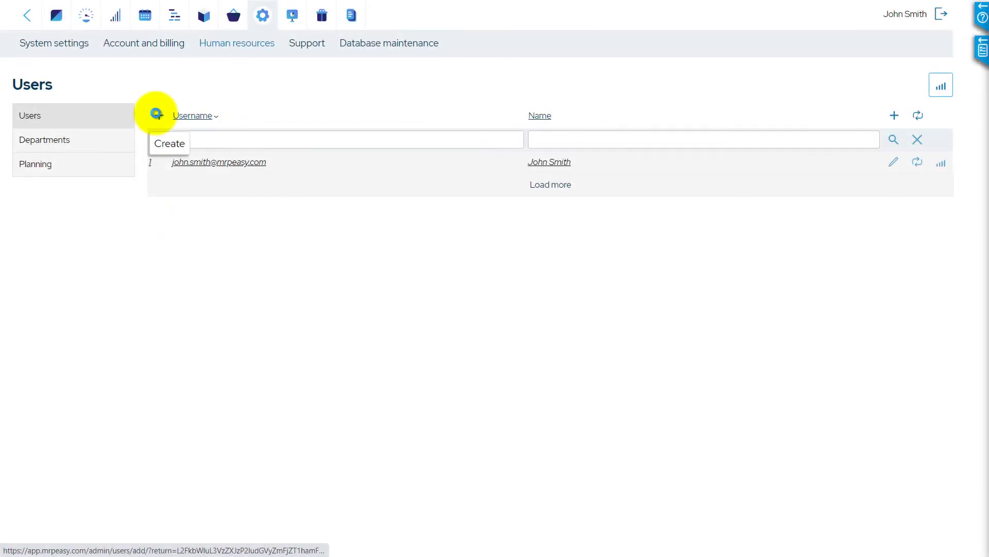
Step: Create a new user and fill in their e-mail address and full name
click(157, 114)
click(163, 142)
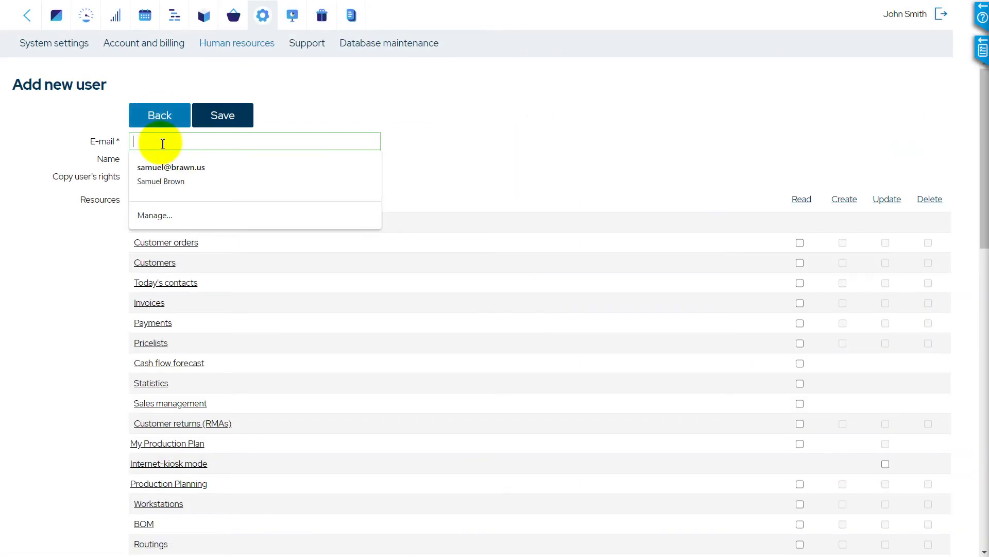
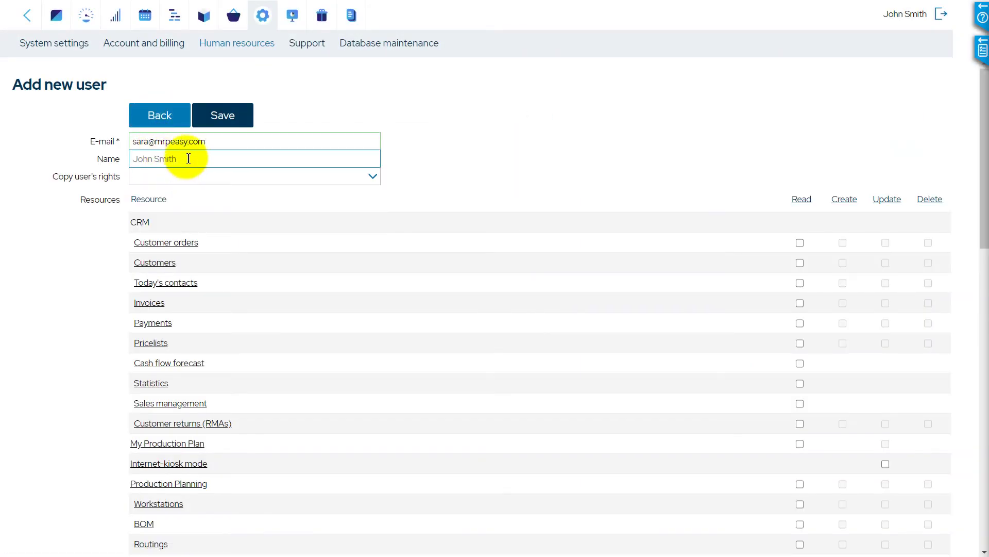
click(139, 158)
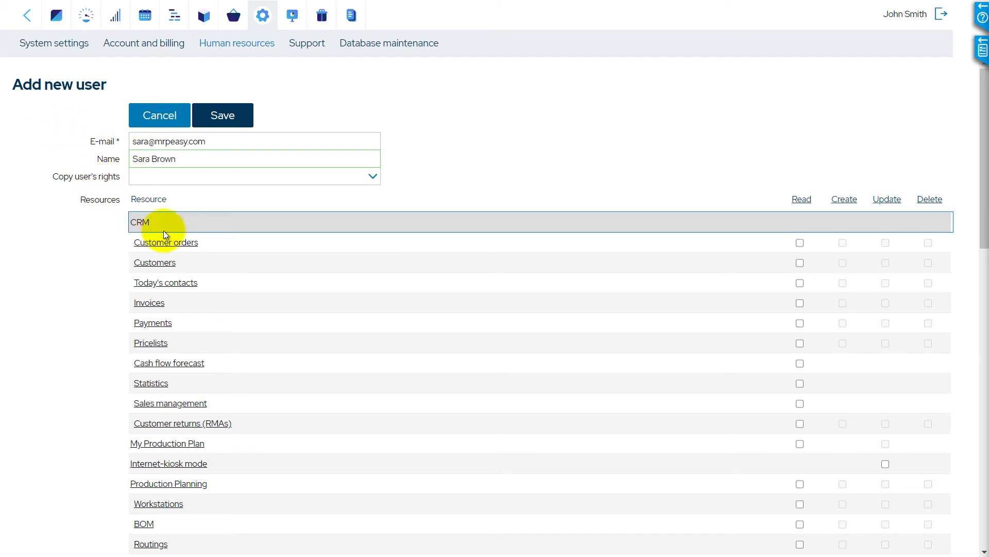
Step: Grant the new user full rights on Customer orders, Customers and Today's contacts
click(164, 243)
click(159, 262)
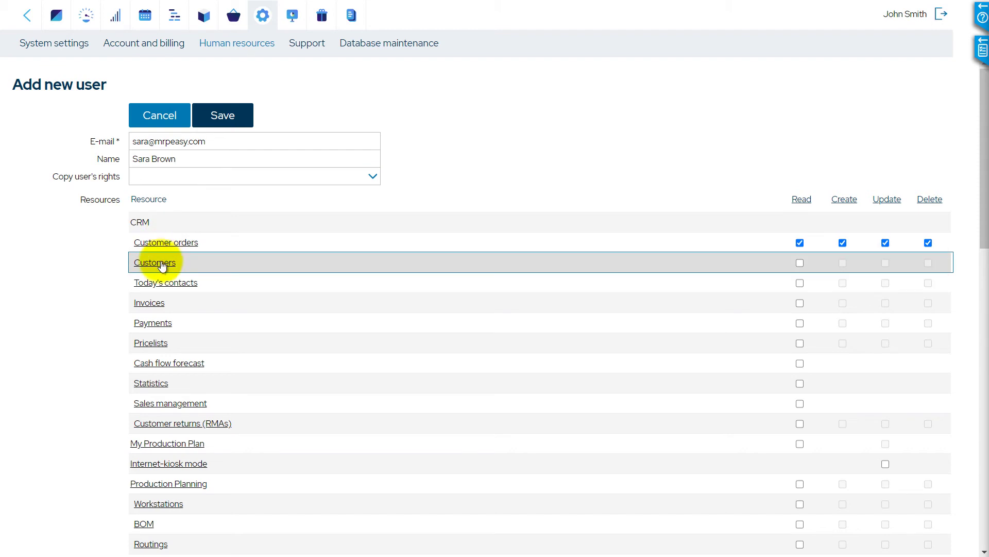
click(158, 288)
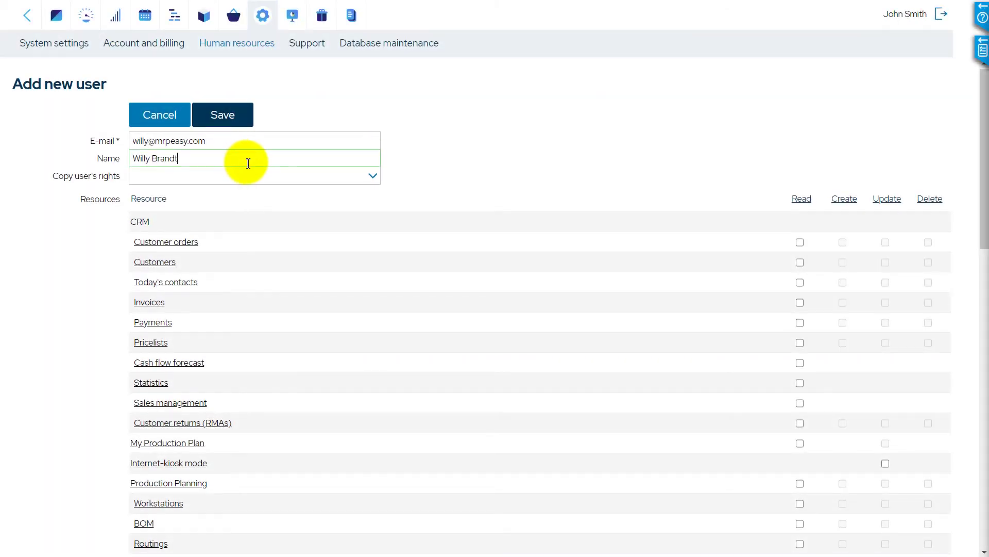
scroll(246, 162, down, 10)
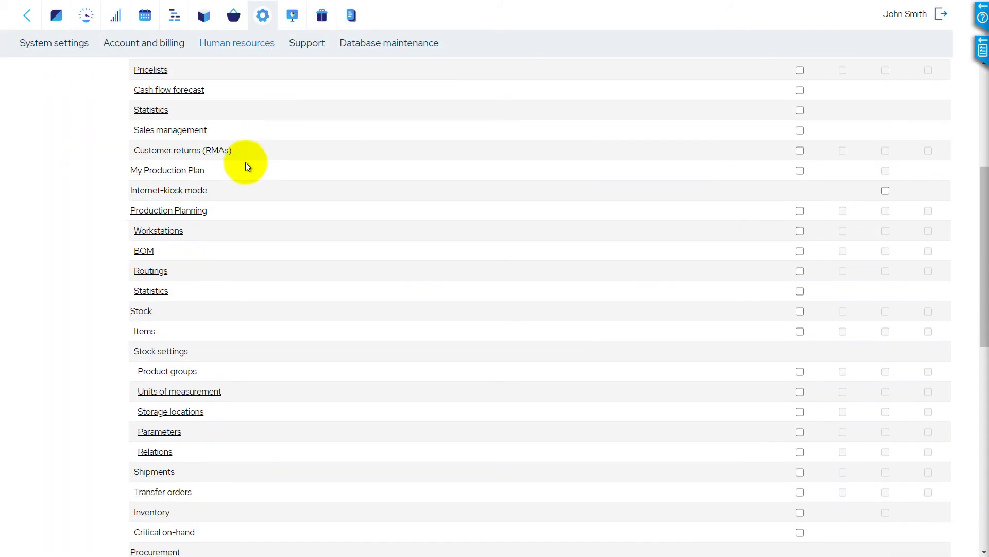
scroll(243, 166, down, 5)
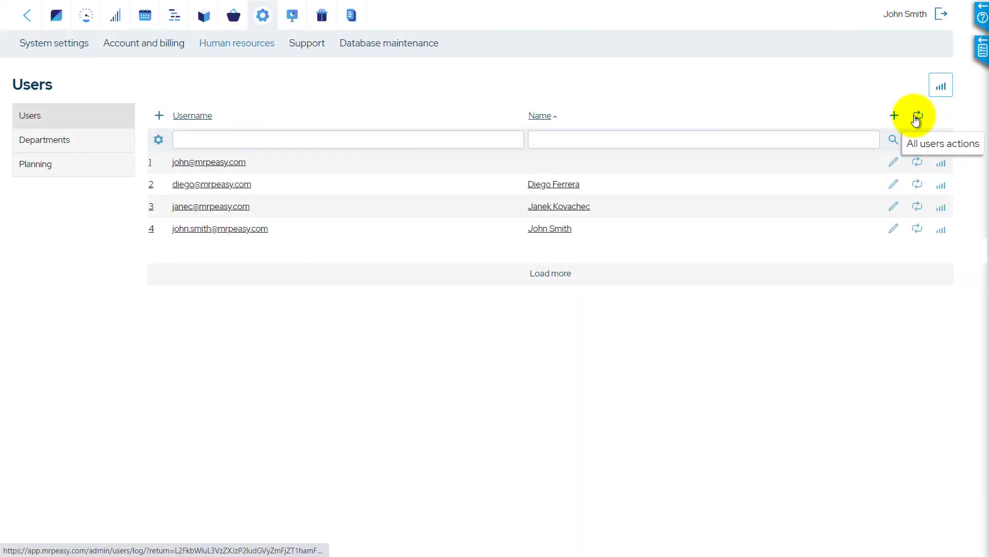
click(916, 118)
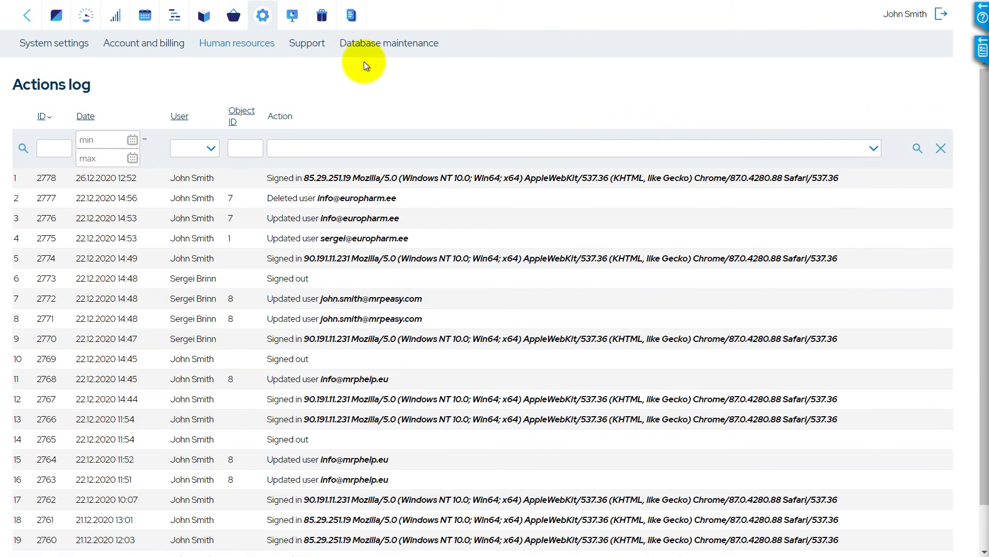
click(18, 22)
click(922, 226)
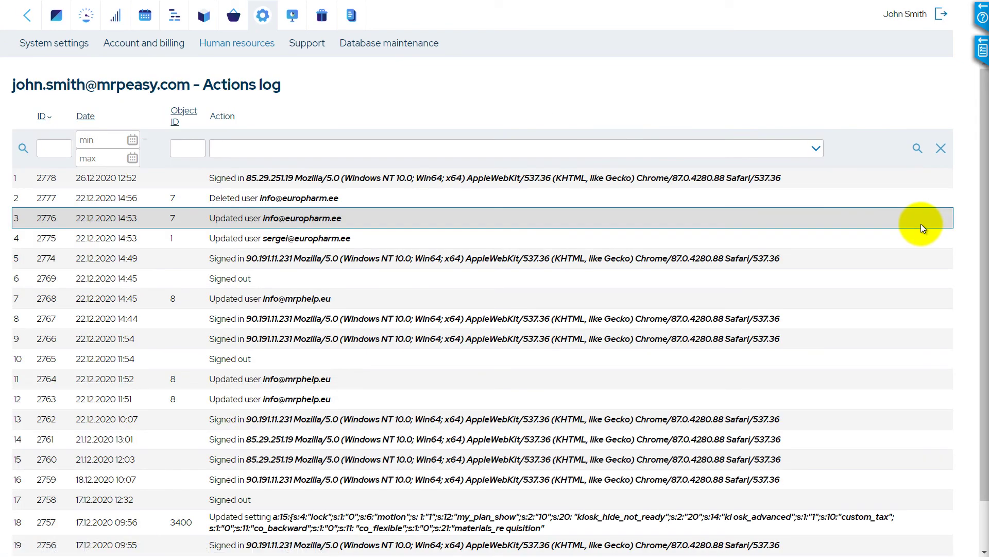
click(21, 19)
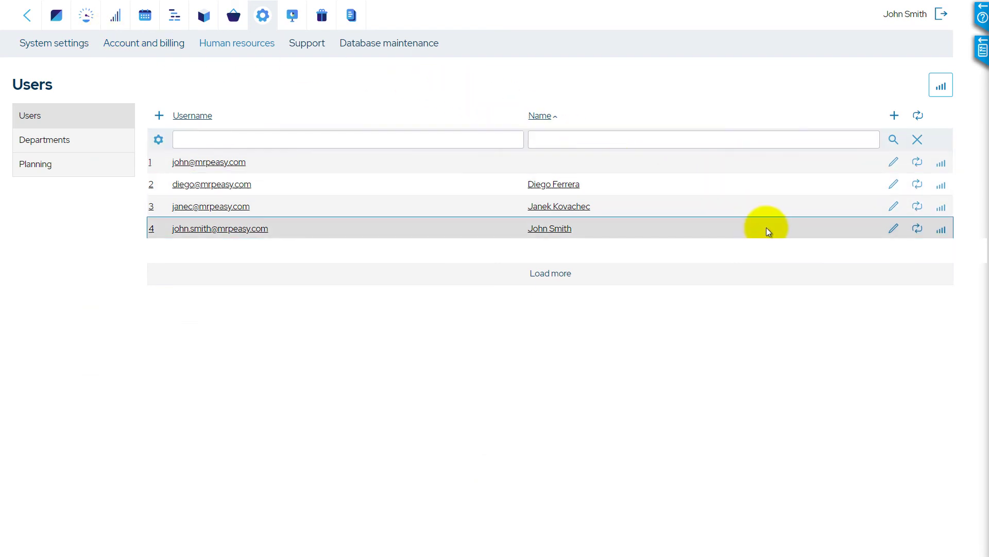
Step: Open the fourth user's reports, viewing Production operations and then the Invoices report for 01.01.2020–26.12.2020
click(946, 228)
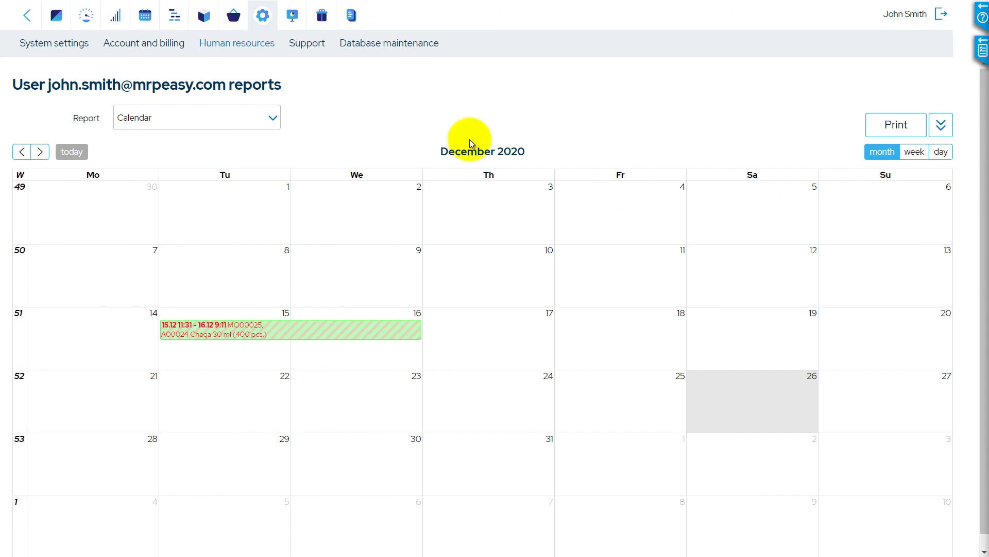
click(266, 111)
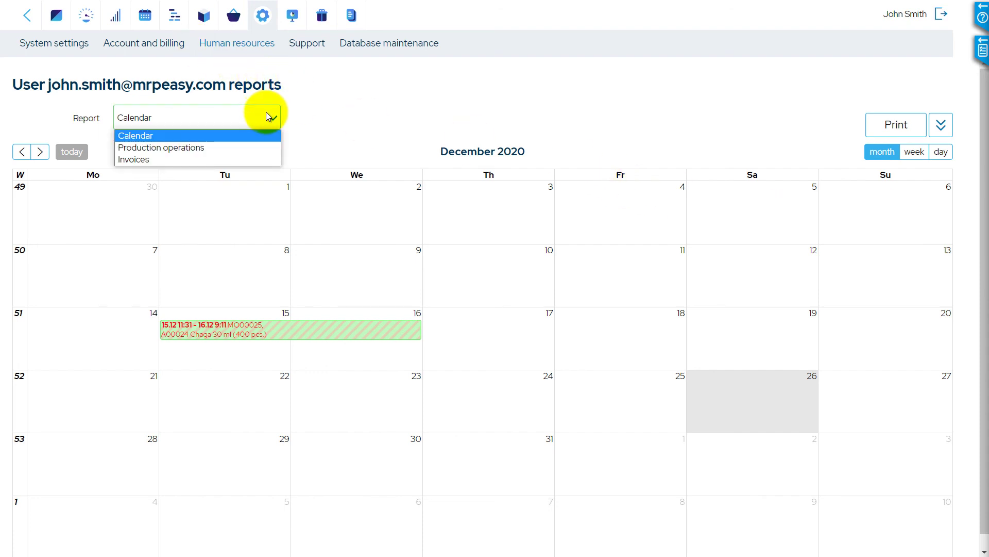
click(244, 149)
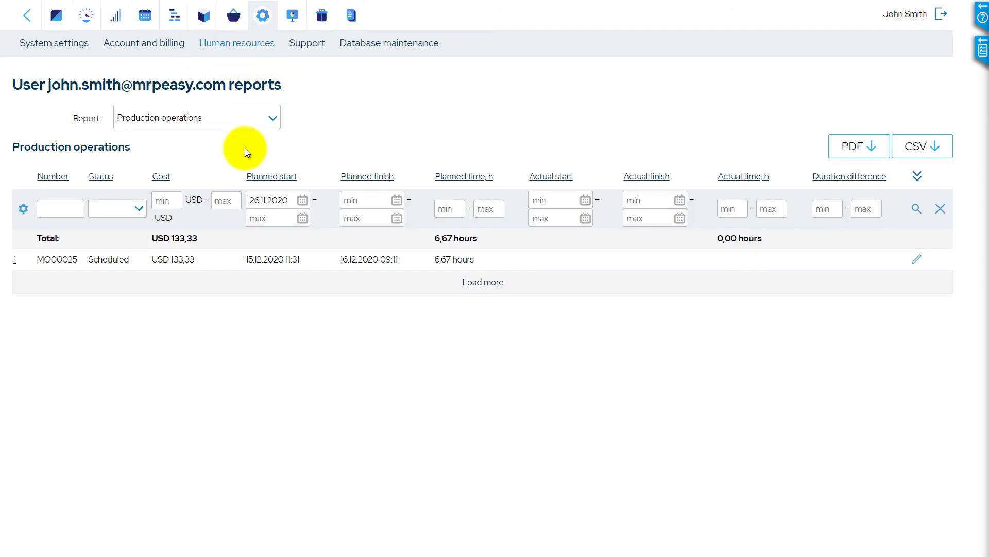
click(265, 117)
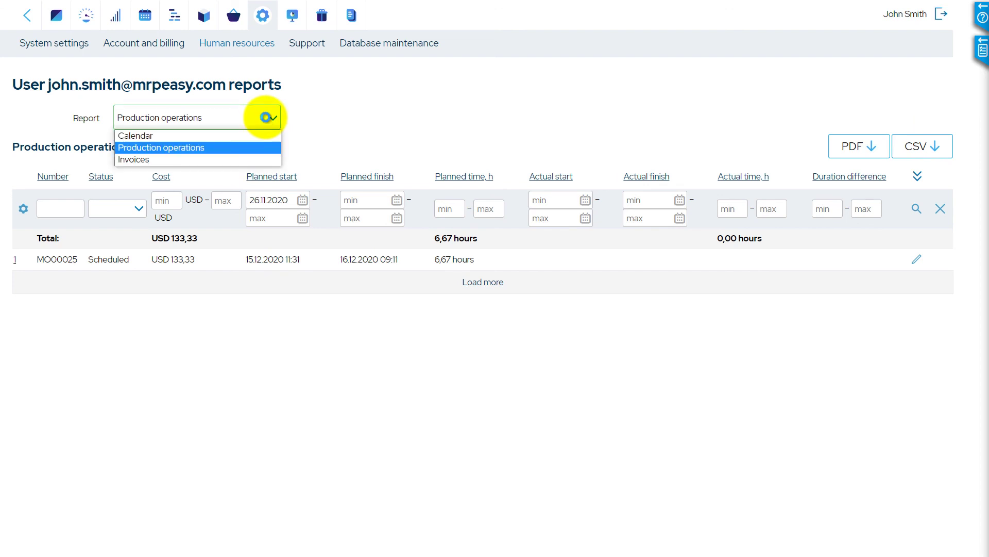
click(249, 157)
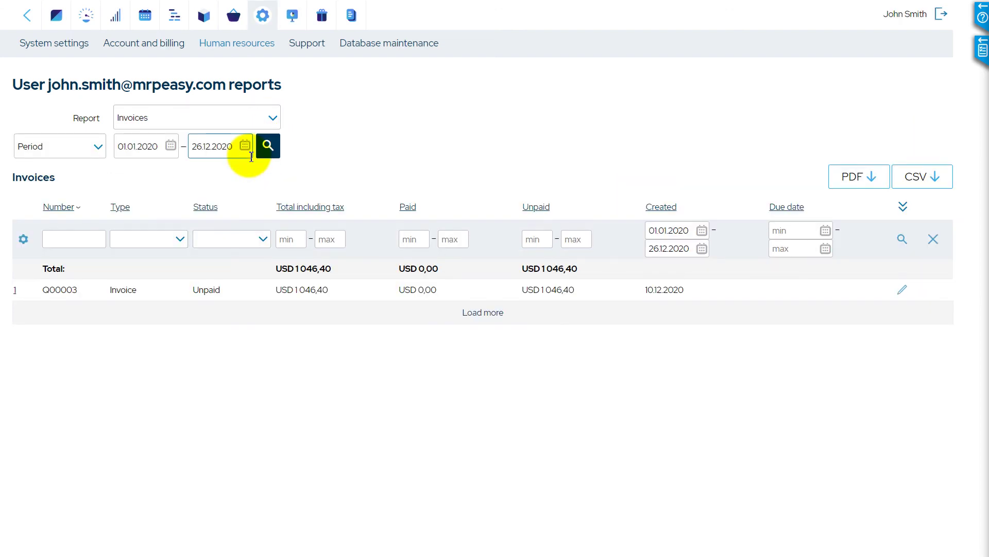